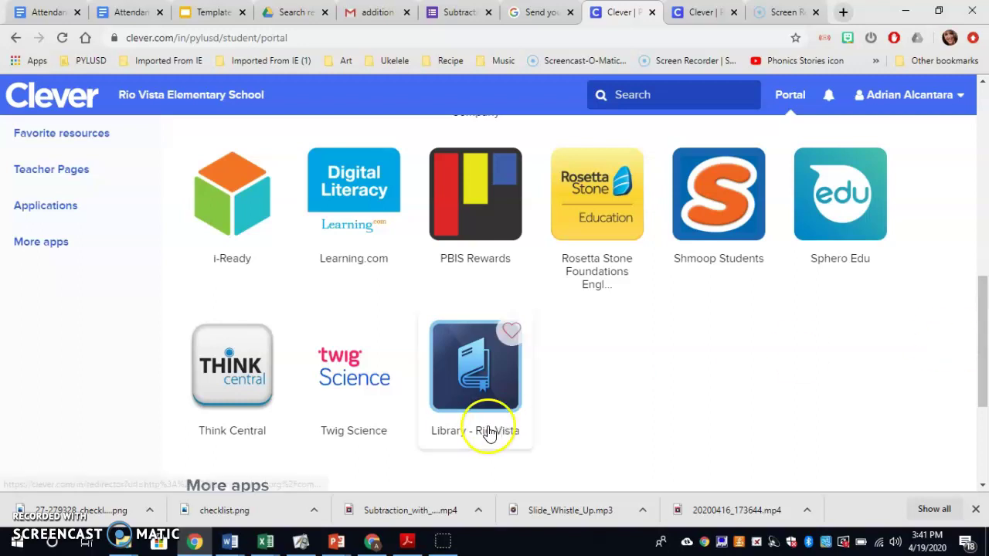
# Open Think Central with the student's Google account and show the Things to Do assignments
pyautogui.click(224, 372)
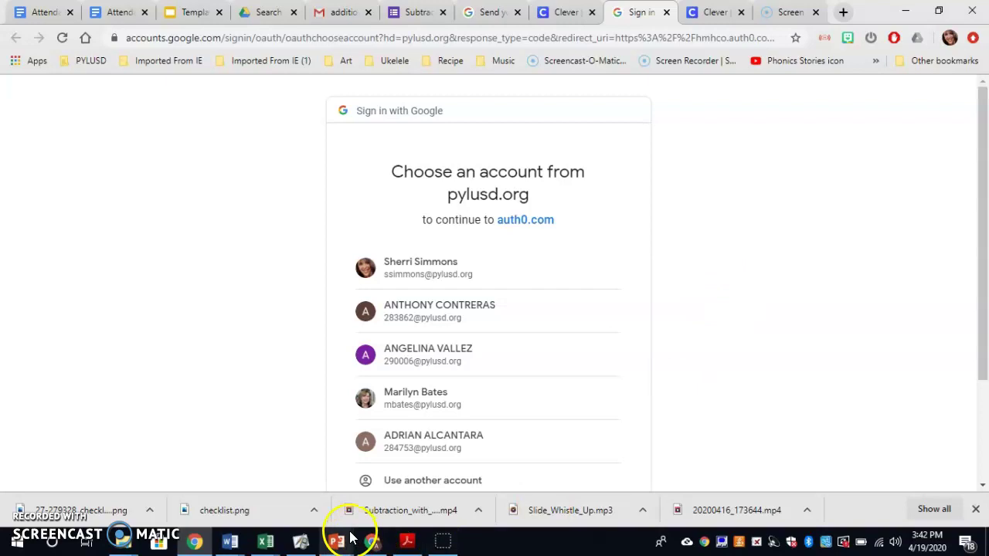
pyautogui.click(421, 442)
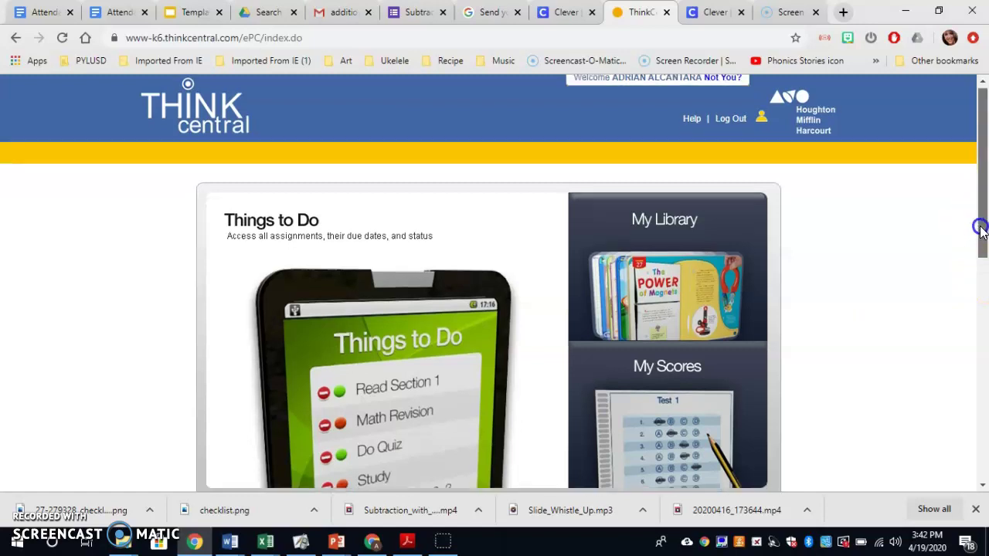
pyautogui.moveTo(979, 230); pyautogui.dragTo(984, 271)
pyautogui.click(418, 265)
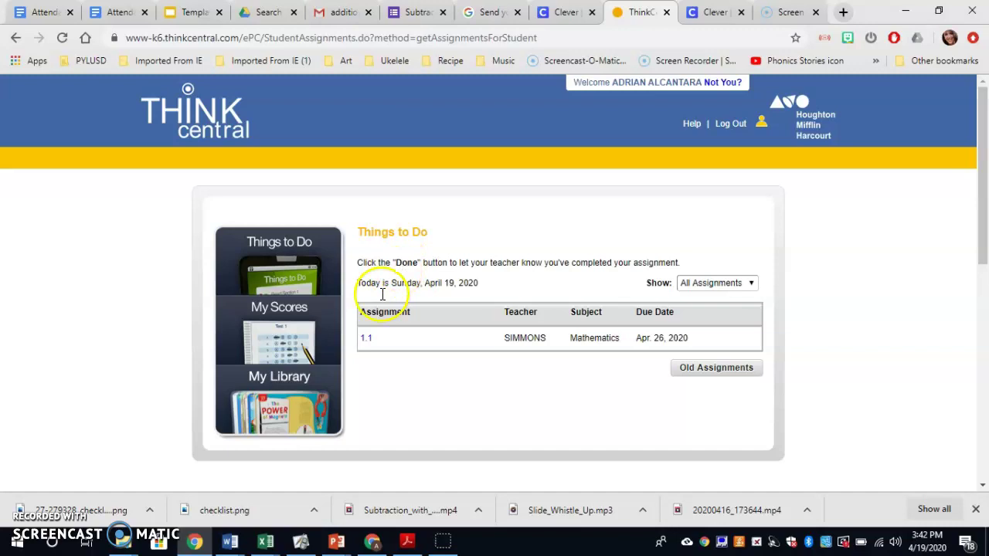
# Open the 1.1 mathematics assignment in a maximized window and start the Lesson 1.1 homework
pyautogui.click(367, 341)
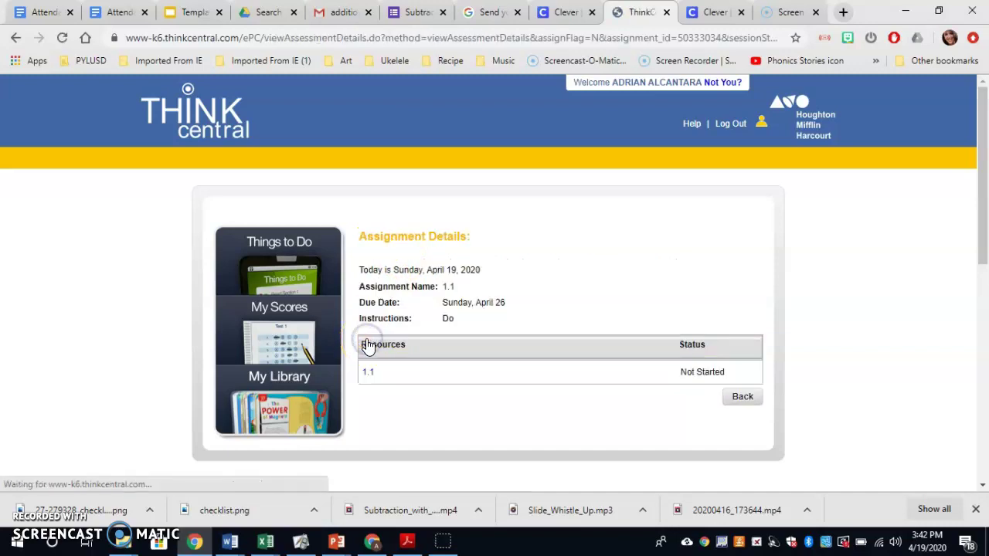
pyautogui.click(368, 374)
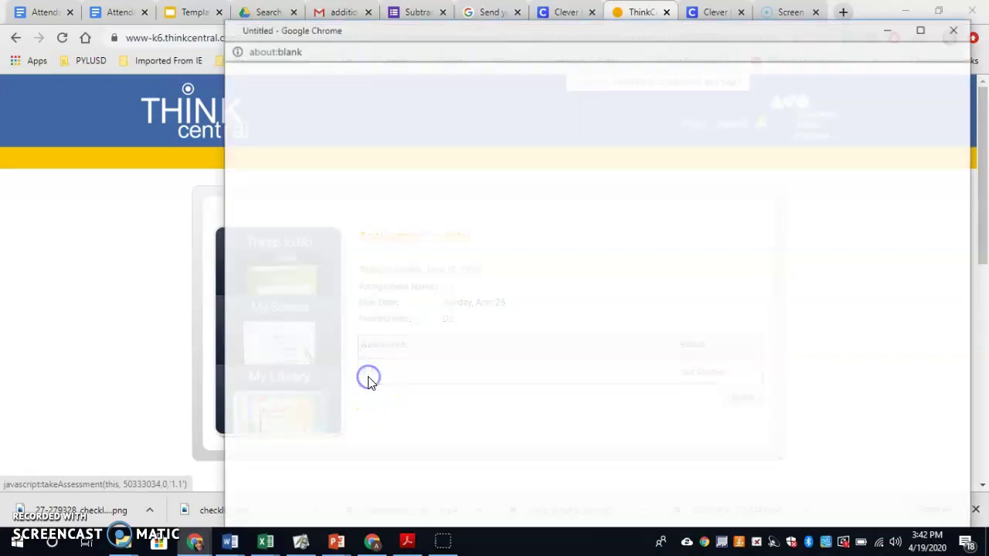
pyautogui.click(921, 30)
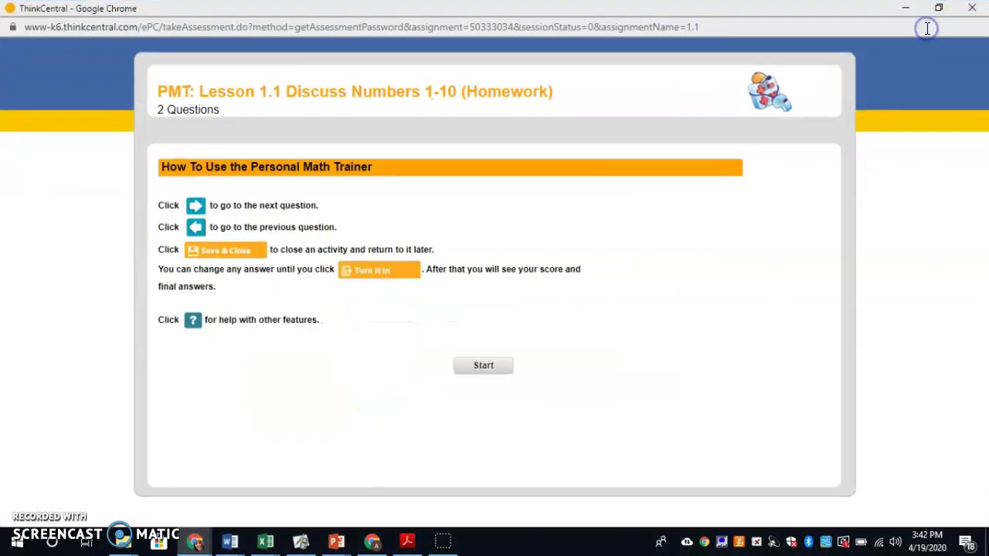
pyautogui.click(482, 366)
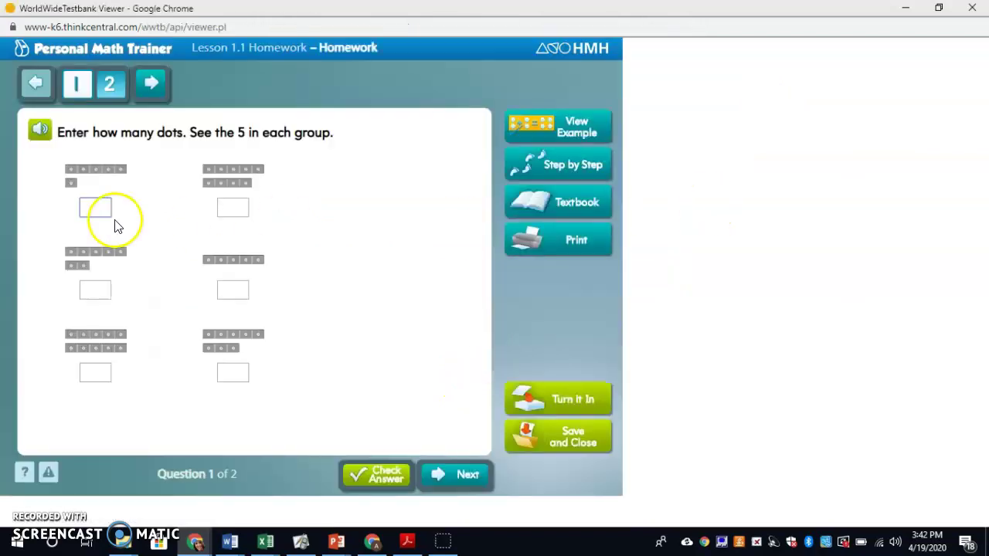
# Play the read-aloud instruction for question 1 and raise the system volume to 100
pyautogui.click(41, 132)
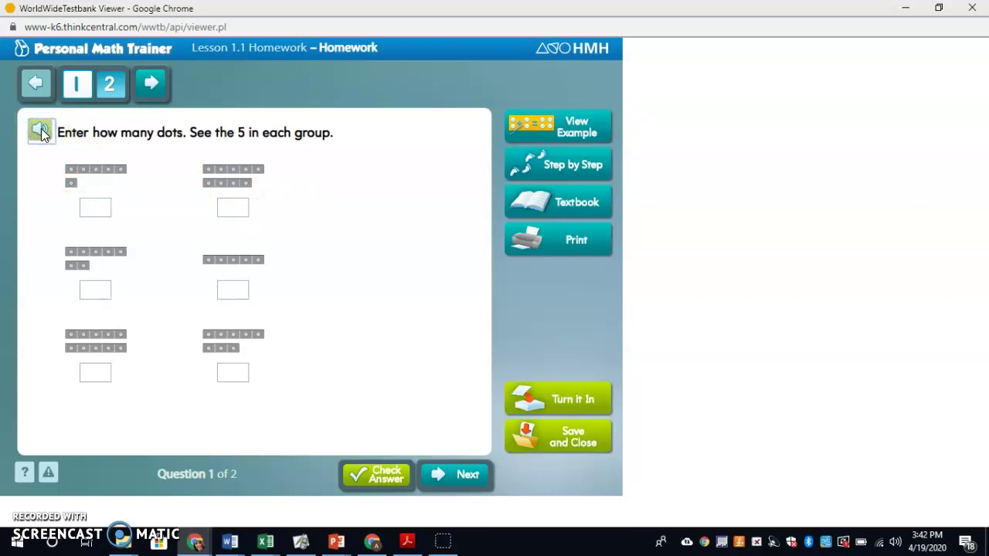
pyautogui.press('XF86AudioRaiseVolume')
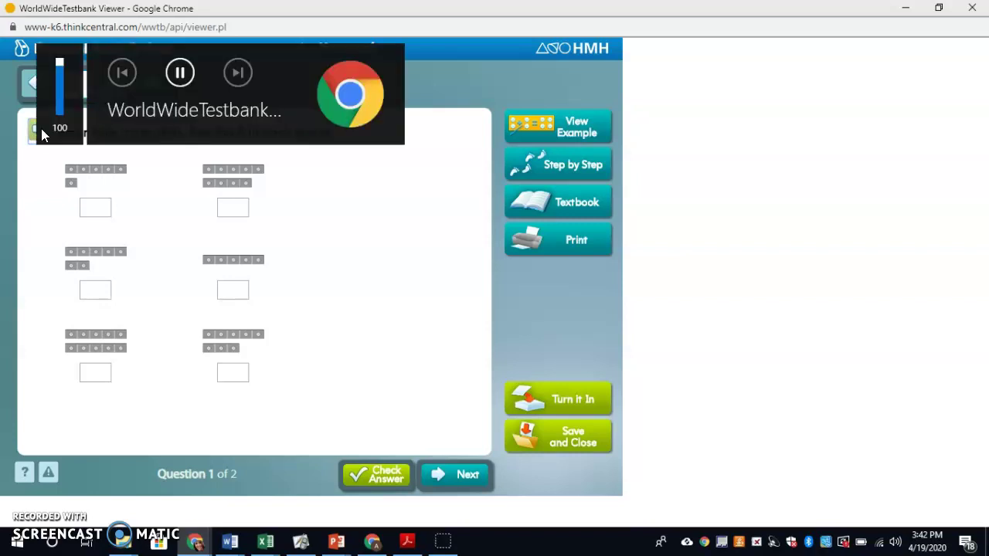
pyautogui.click(372, 242)
# Answer question 1 with the dot counts 6, 9, 7, 5, 10 and 7, in reading order
pyautogui.click(99, 211)
pyautogui.write('6')
pyautogui.click(236, 210)
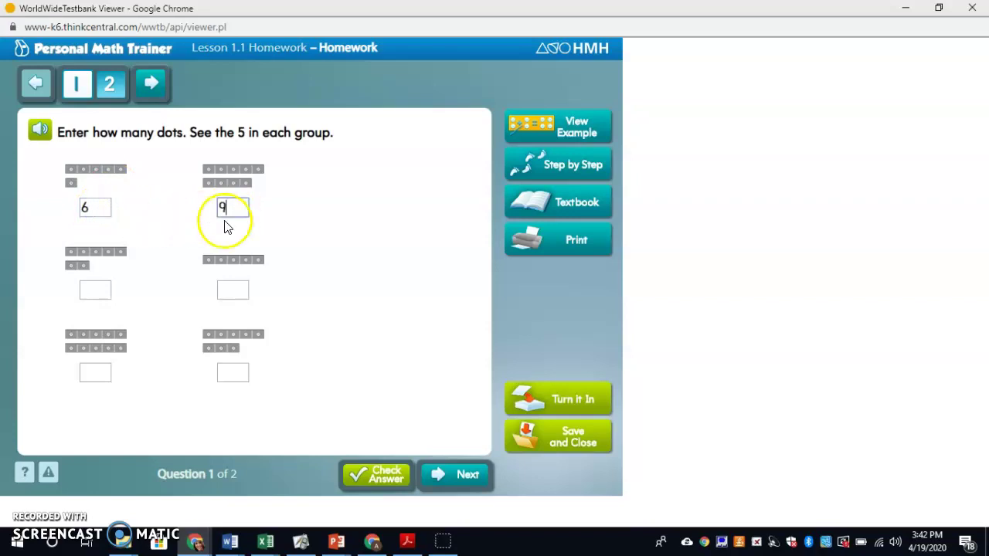
pyautogui.click(98, 292)
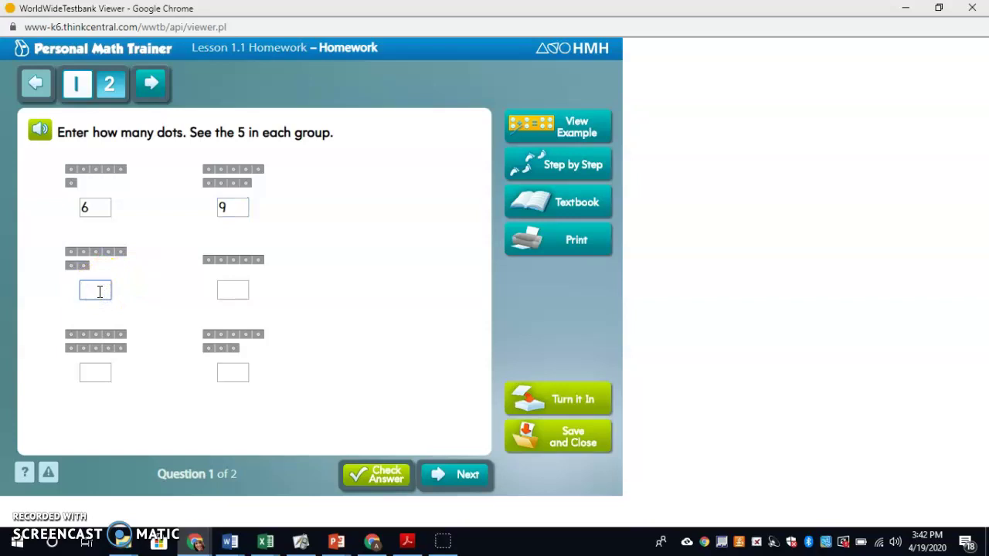
pyautogui.click(232, 291)
pyautogui.click(86, 372)
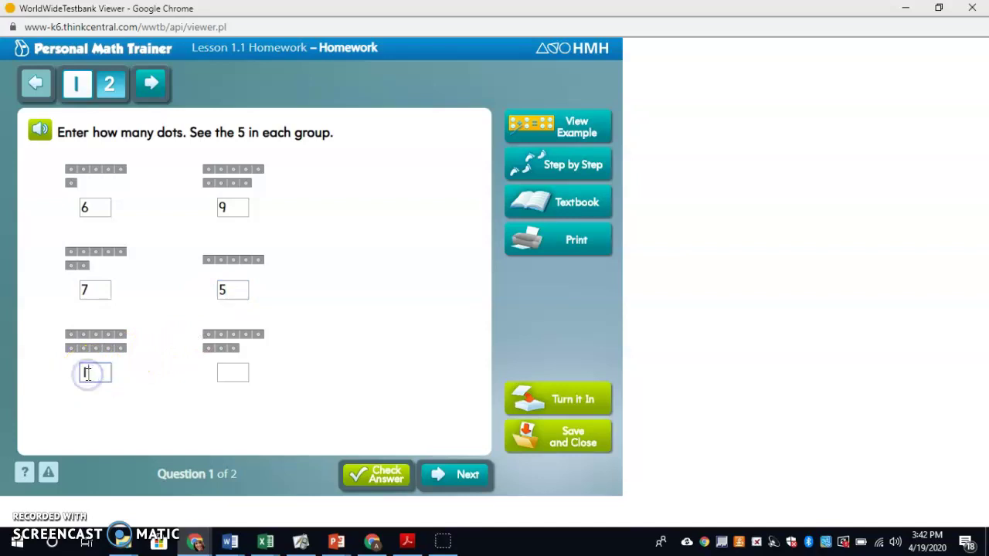
pyautogui.write('10')
pyautogui.click(231, 374)
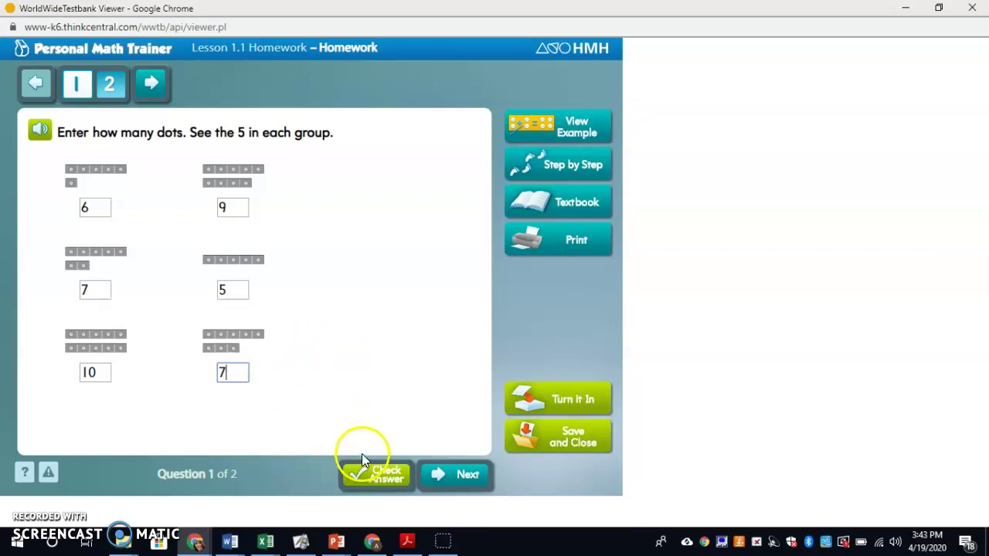
# Check the answer to question 1, play the hint's audio and dismiss the feedback
pyautogui.click(361, 479)
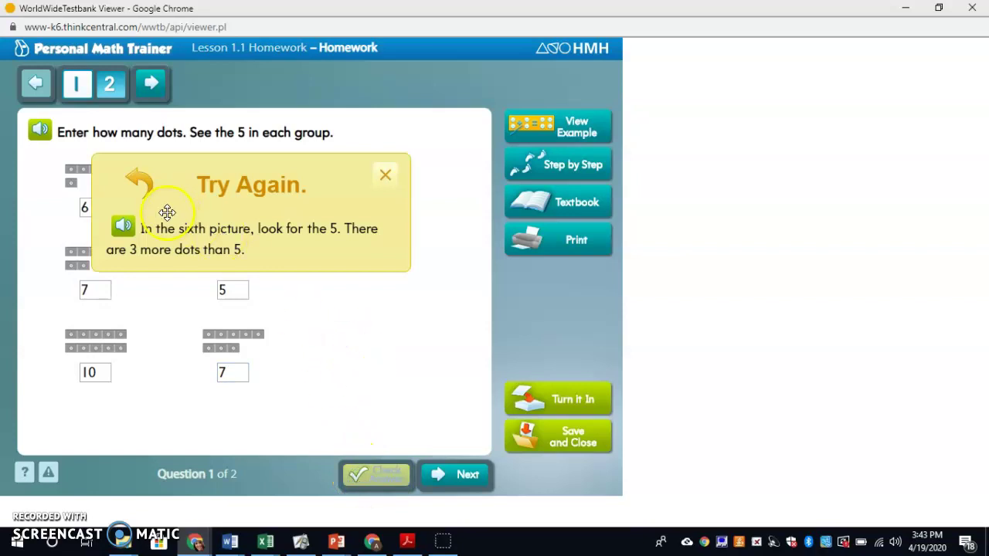
pyautogui.click(125, 228)
pyautogui.click(386, 176)
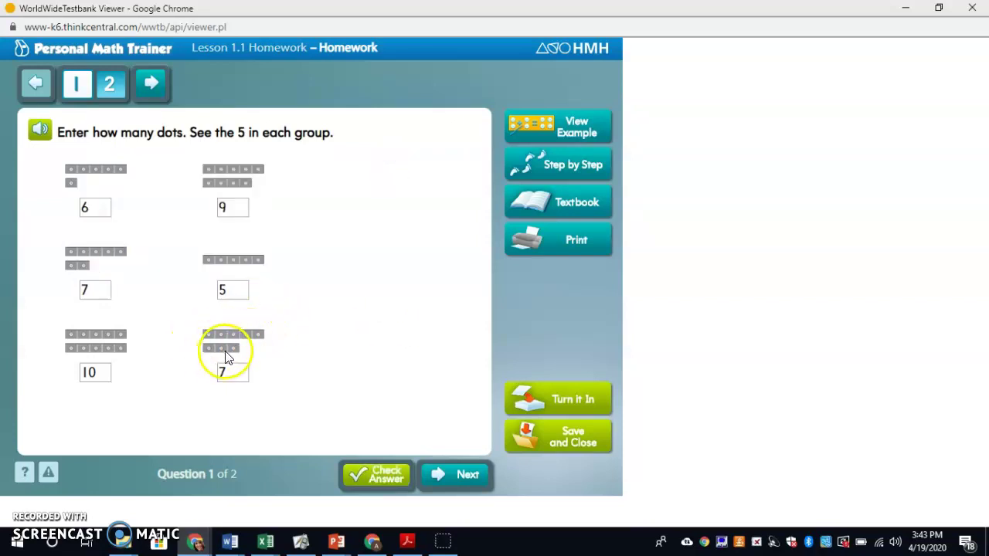
# Change the answer for the sixth dot picture in question 1 to 8
pyautogui.click(232, 373)
pyautogui.press('BackSpace')
pyautogui.write('8')
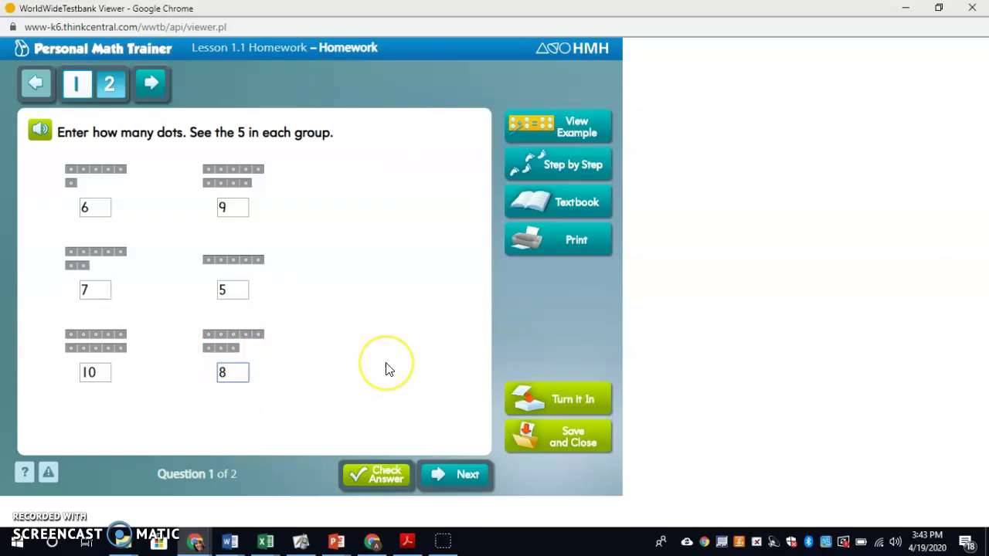
# Go to question 2 and play its read-aloud instruction
pyautogui.click(152, 87)
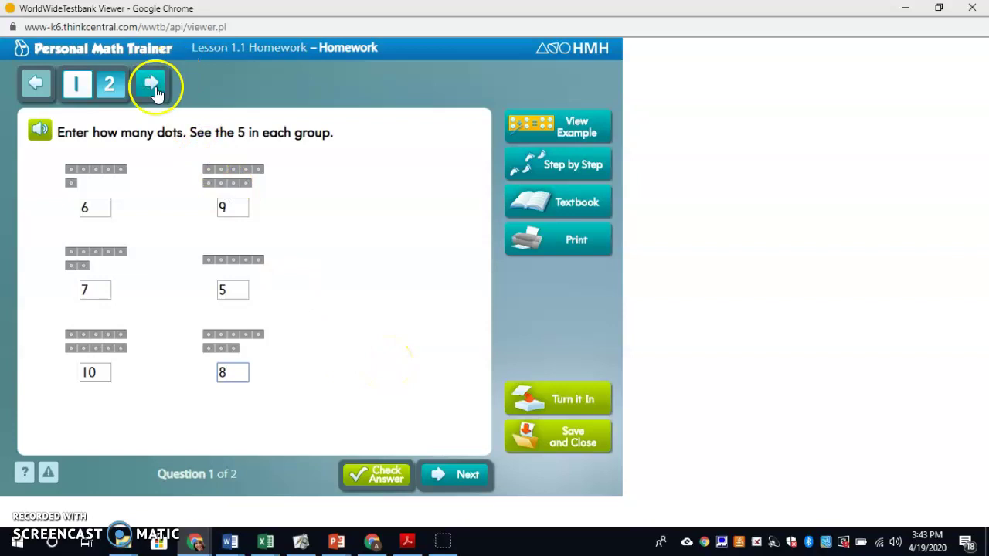
pyautogui.click(82, 88)
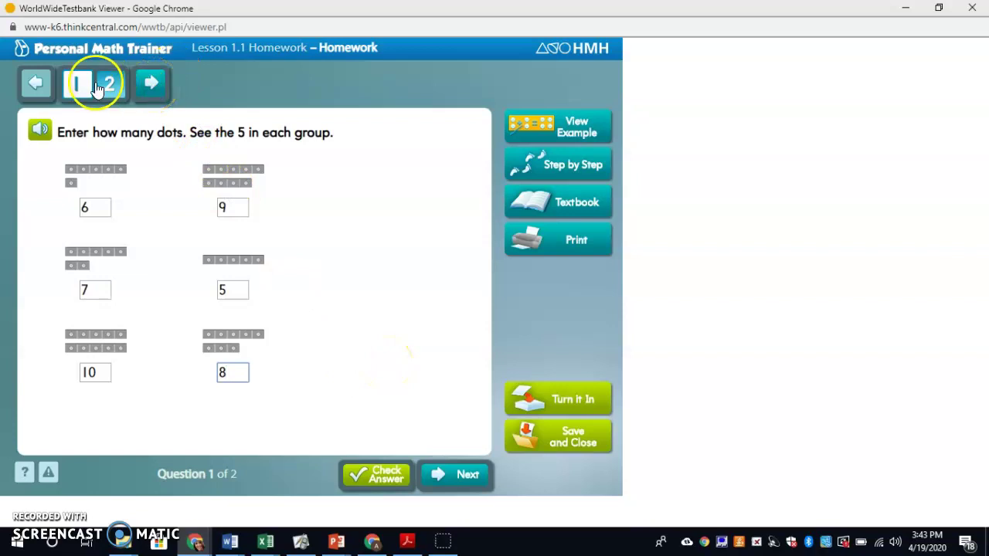
pyautogui.click(100, 91)
pyautogui.click(150, 86)
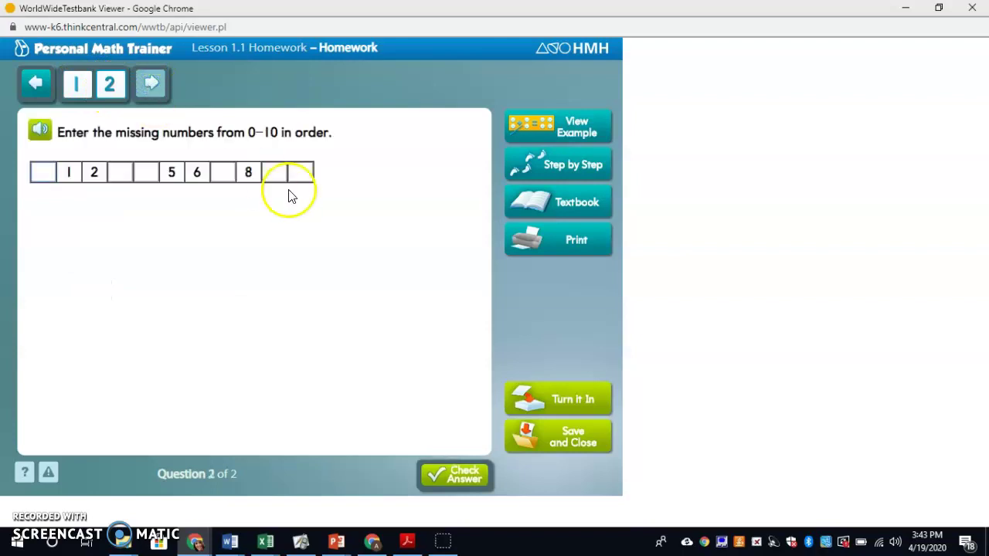
pyautogui.click(37, 132)
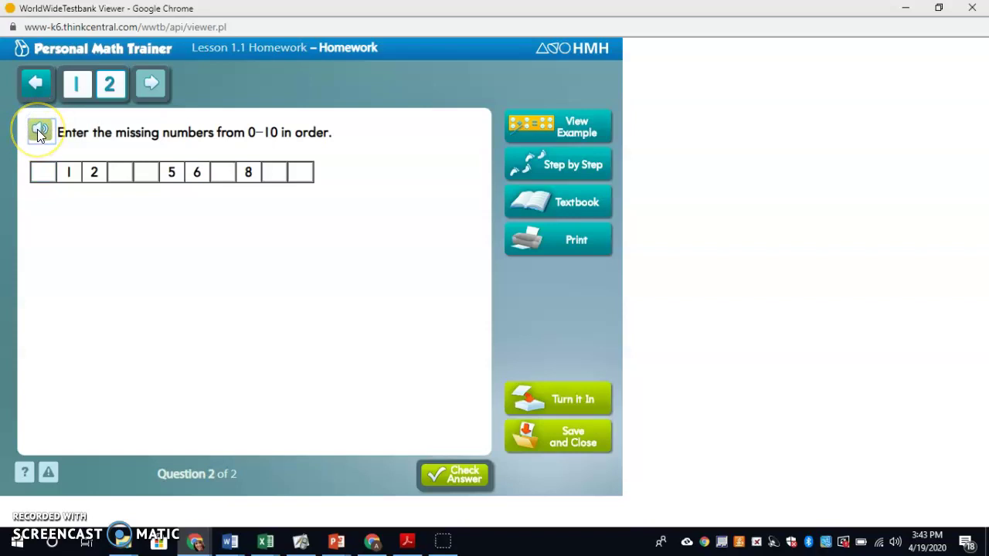
# Fill the blank cells of the question 2 number row with 0, 3, 4, 7, 9 and 10
pyautogui.click(37, 172)
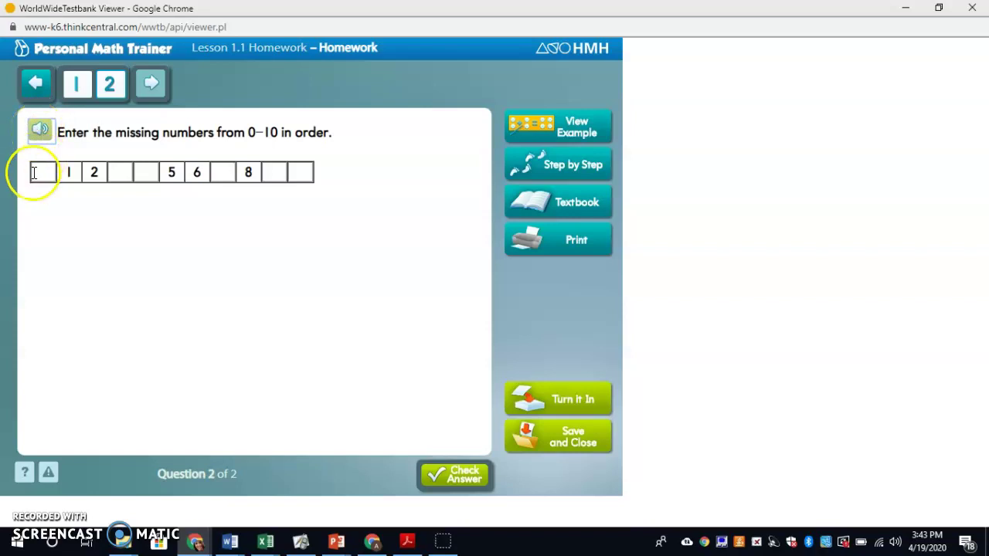
pyautogui.write('0')
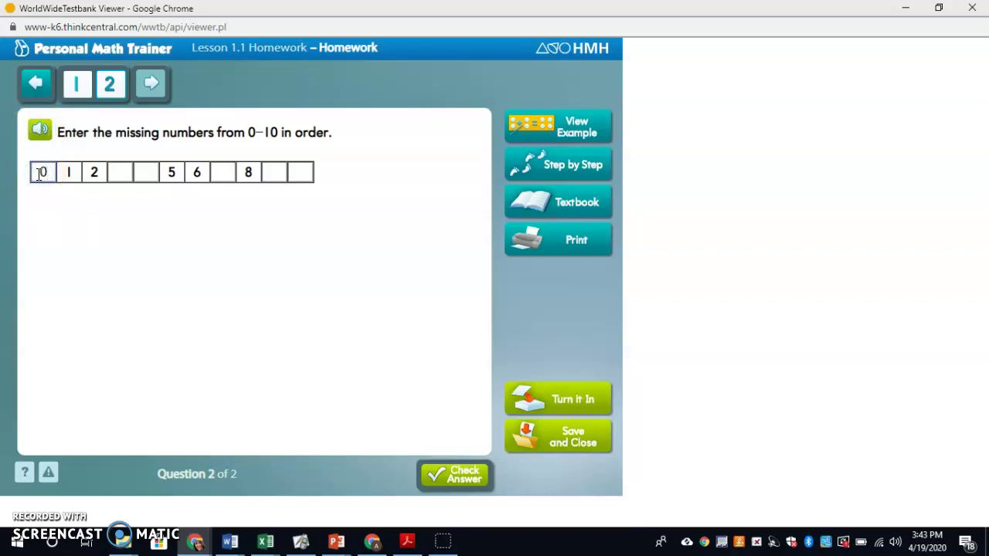
pyautogui.click(119, 171)
pyautogui.write('3')
pyautogui.click(142, 170)
pyautogui.write('4')
pyautogui.click(224, 170)
pyautogui.write('7')
pyautogui.click(278, 170)
pyautogui.write('9')
pyautogui.click(305, 176)
pyautogui.write('10')
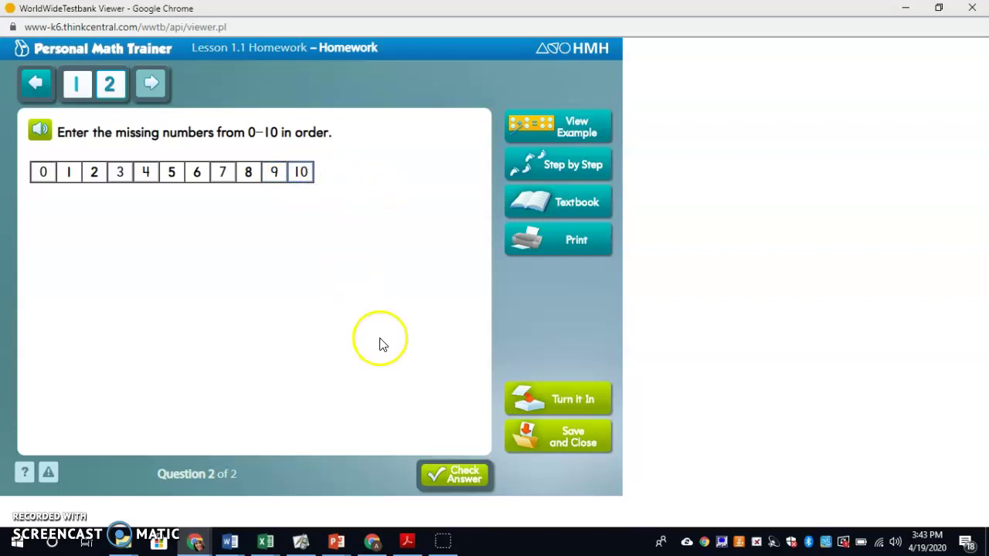
pyautogui.click(154, 83)
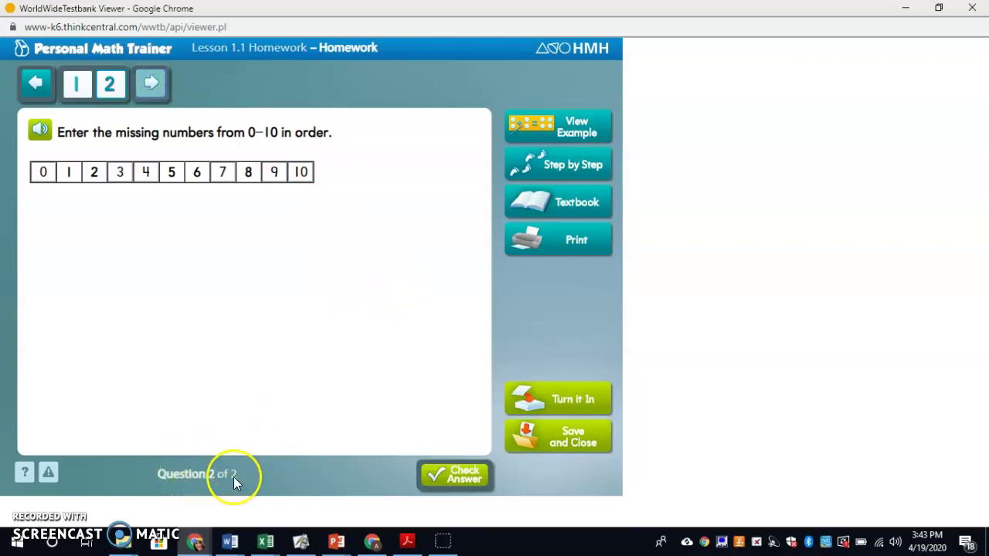
pyautogui.click(450, 472)
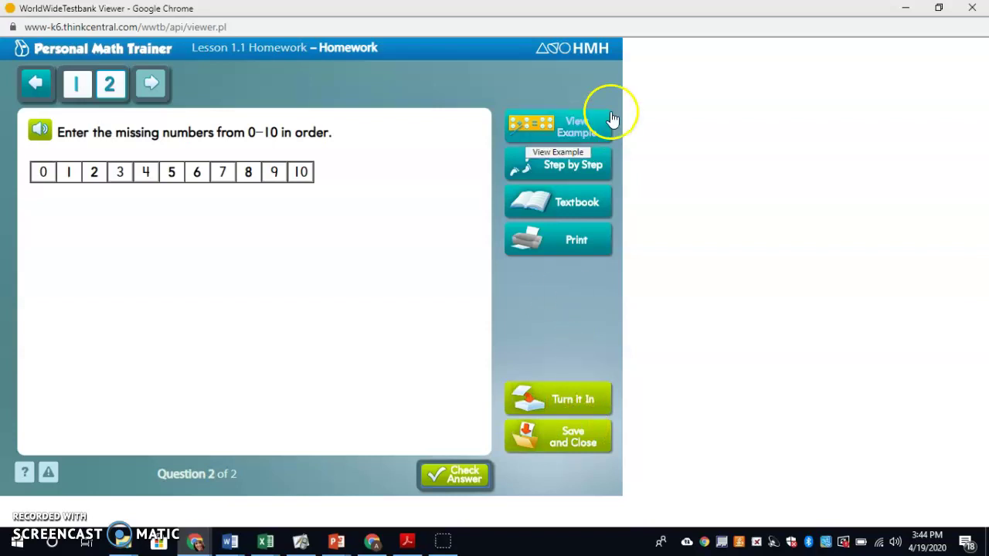
# View the worked example for question 2, confirming that the exercise is finished
pyautogui.click(583, 126)
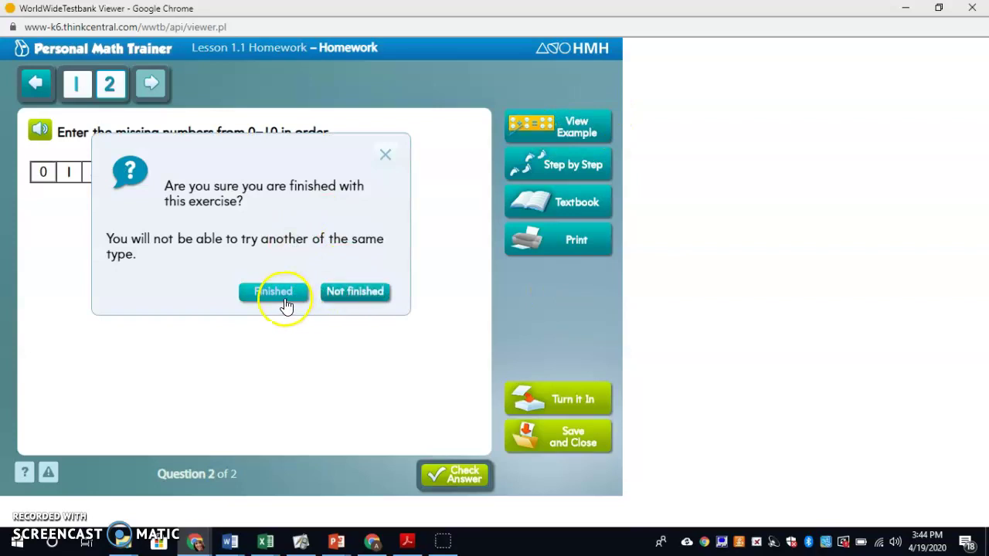
pyautogui.click(342, 295)
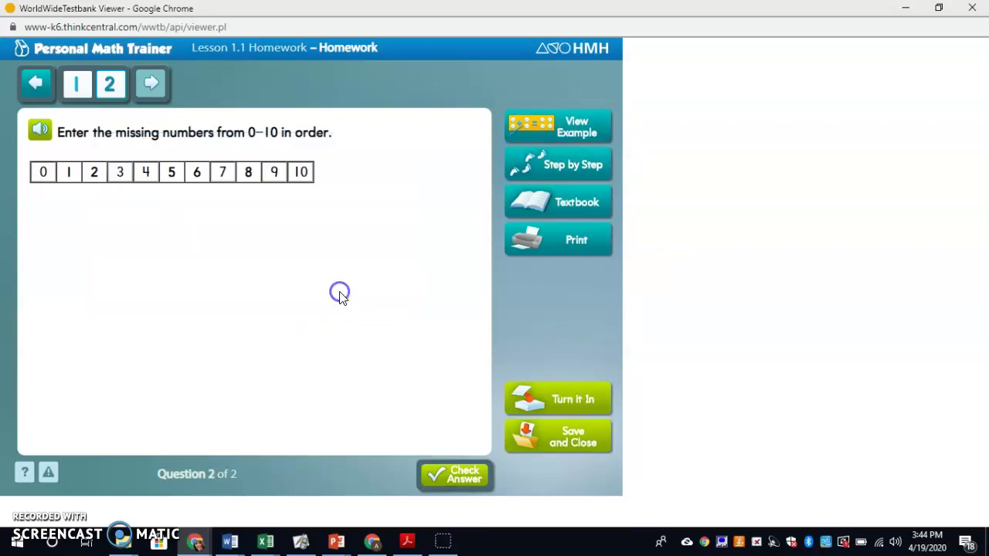
pyautogui.click(559, 127)
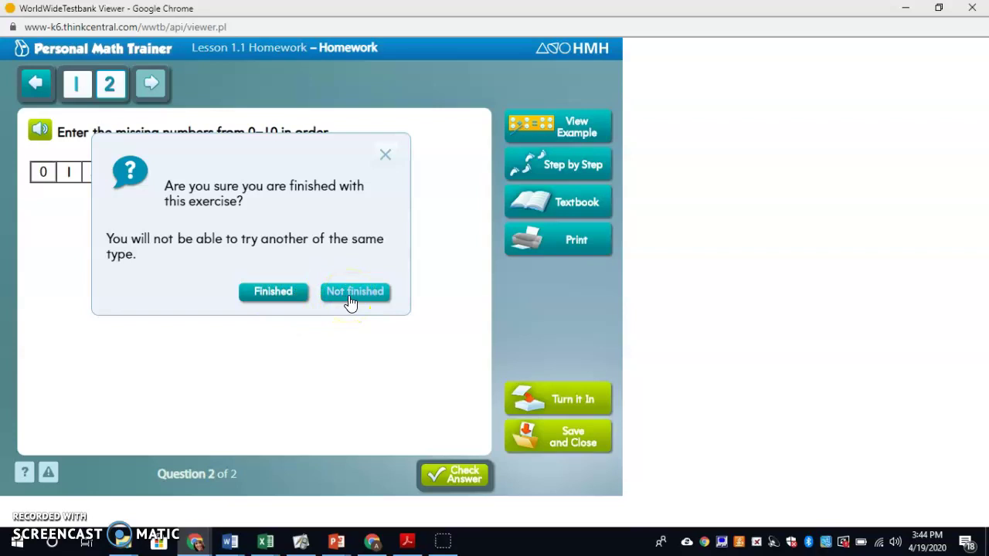
pyautogui.click(276, 294)
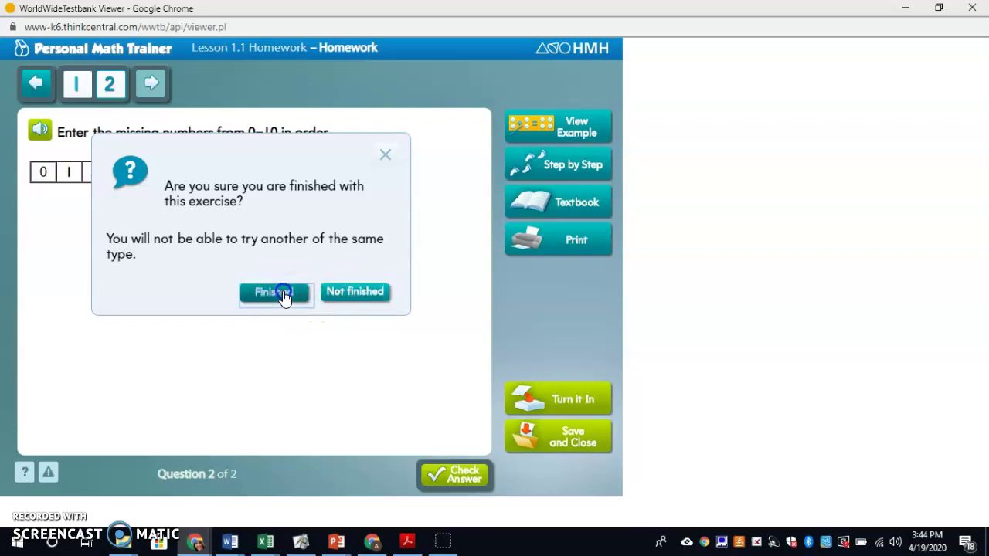
pyautogui.click(330, 268)
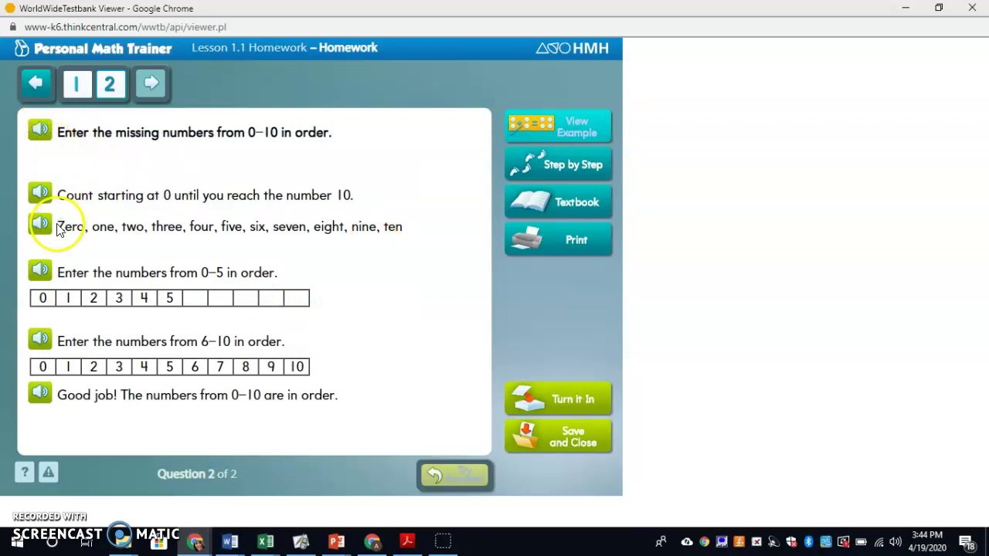
pyautogui.click(198, 297)
pyautogui.click(198, 297)
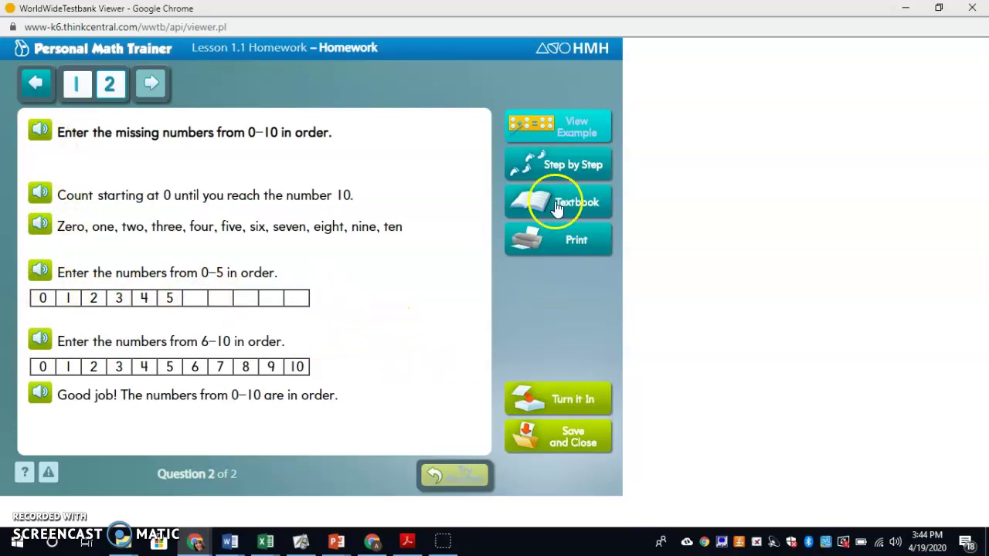
# Open the step-by-step help for question 2, play the first step's audio and advance through all three steps without answering
pyautogui.click(549, 167)
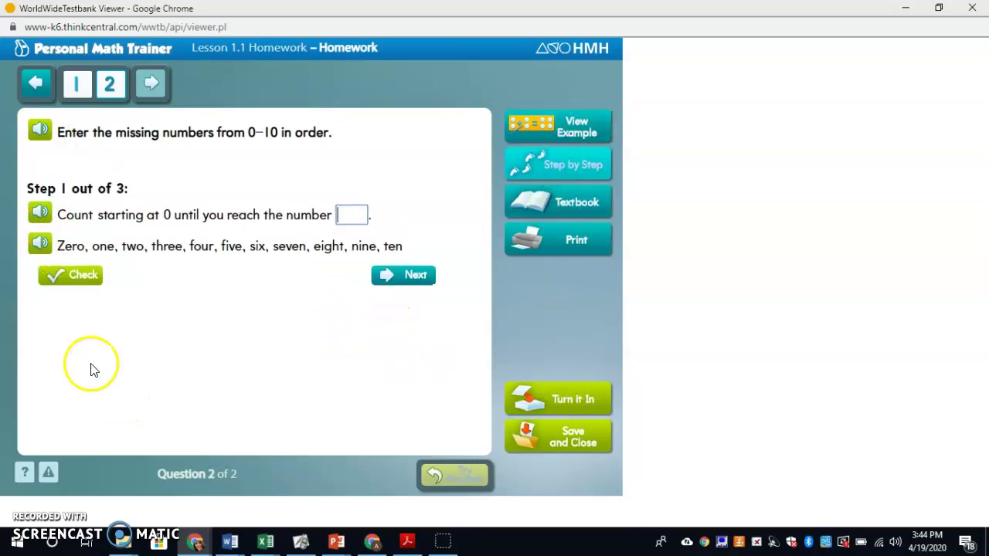
pyautogui.click(43, 213)
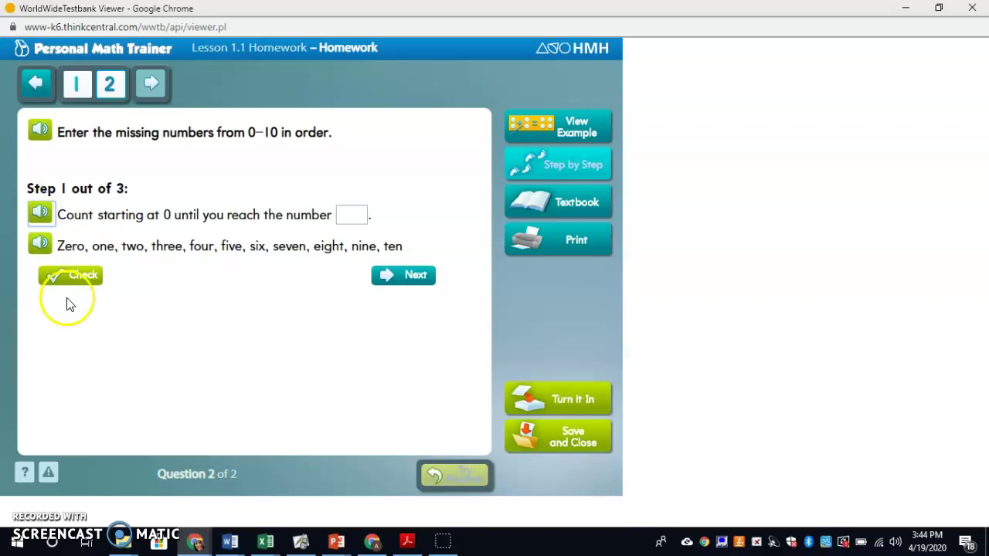
pyautogui.click(403, 278)
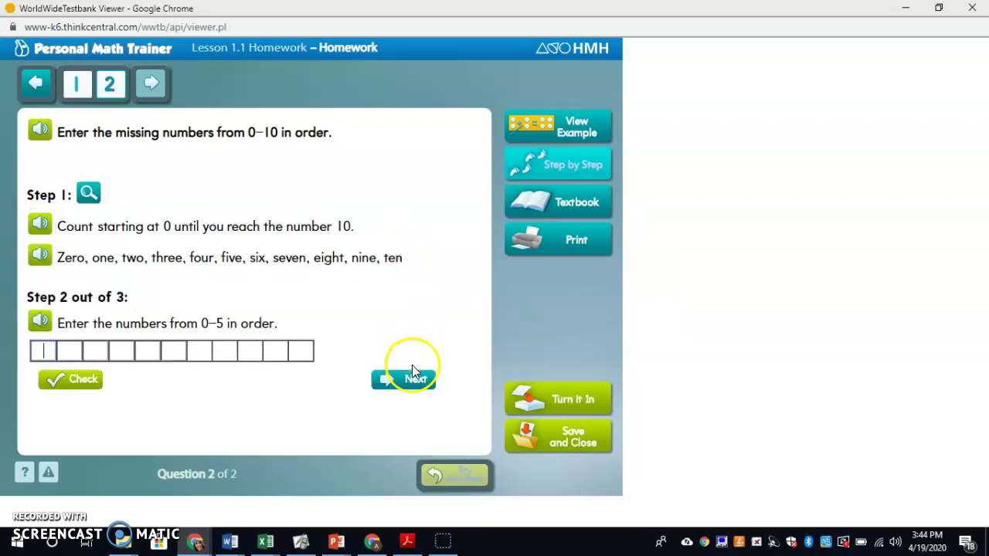
pyautogui.click(413, 384)
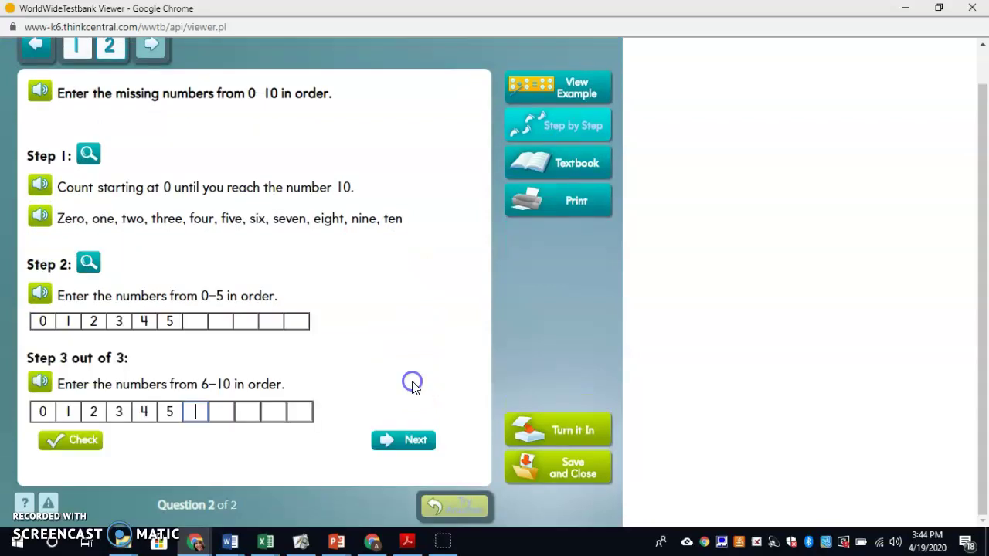
pyautogui.click(407, 441)
# Turn in the Lesson 1.1 homework
pyautogui.click(583, 507)
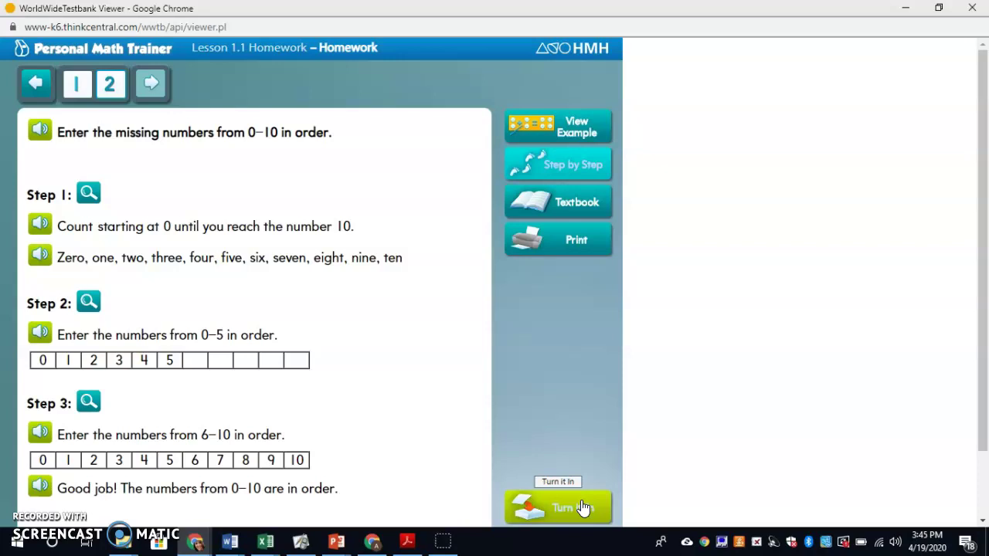
pyautogui.click(581, 508)
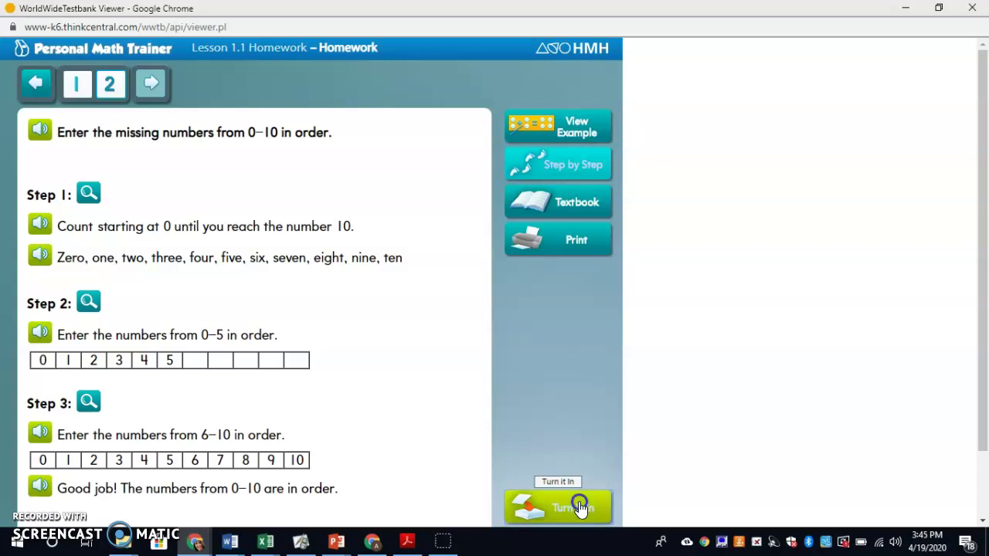